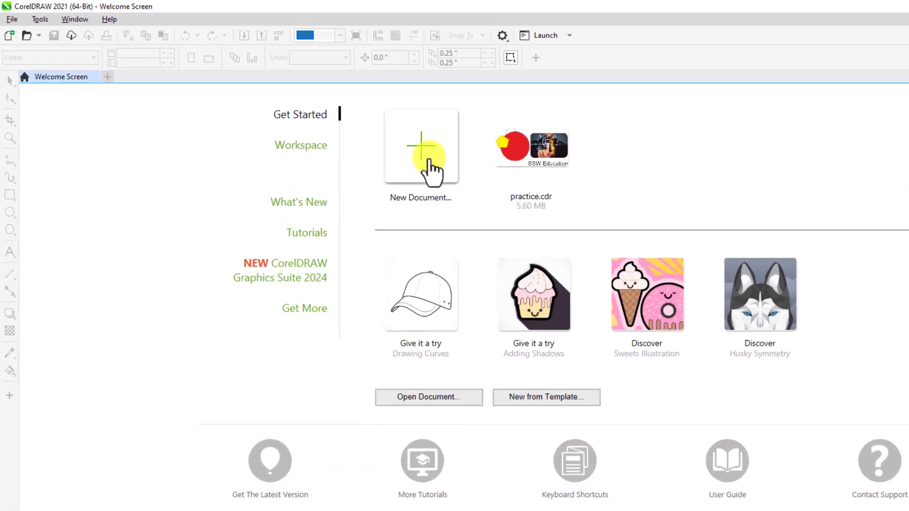
Create a one-page Letter document with the Default RGB preset at 300 dpi
click(445, 167)
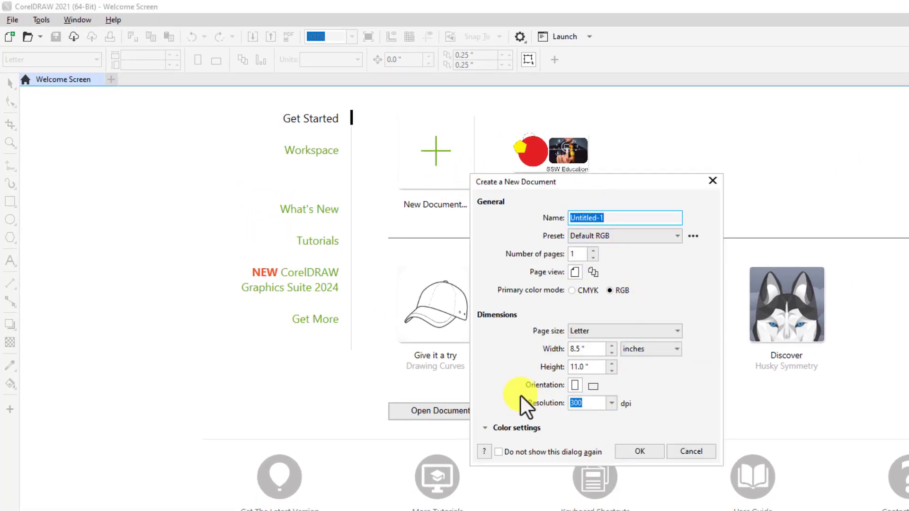
click(641, 450)
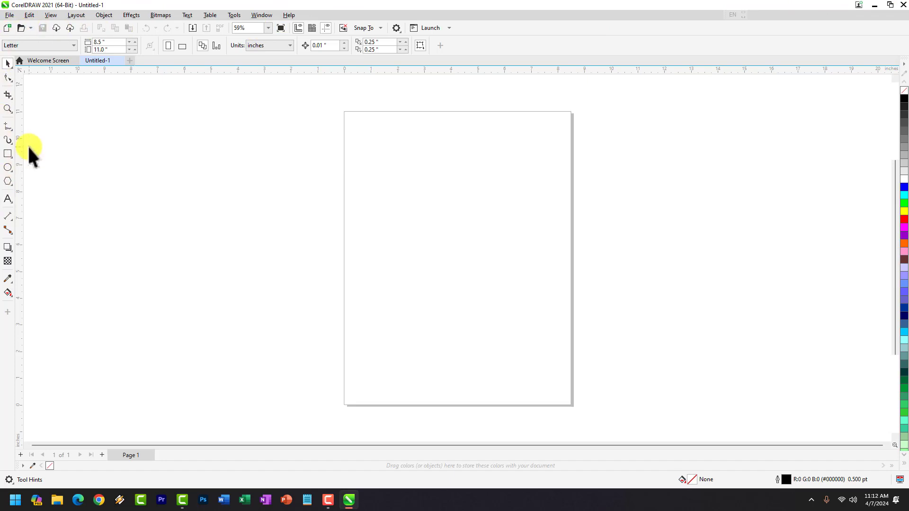
click(61, 63)
click(98, 58)
click(54, 64)
click(100, 61)
click(132, 60)
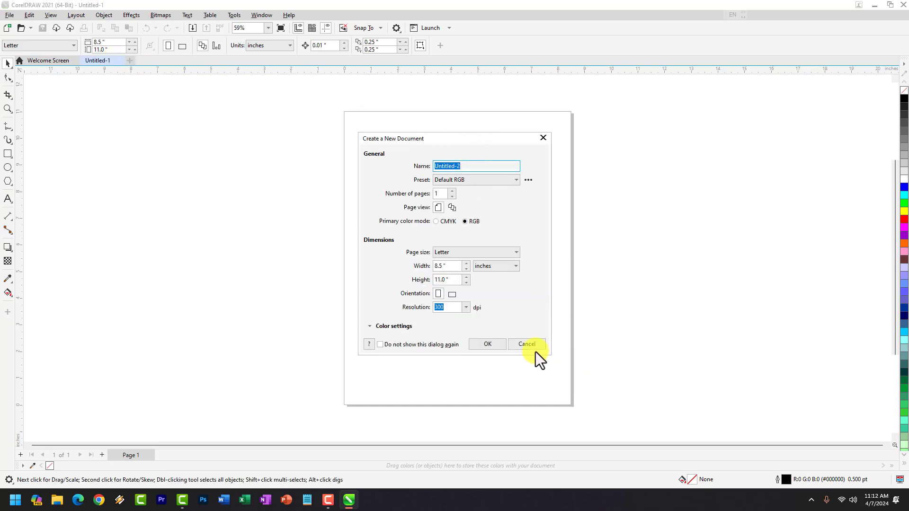
click(527, 344)
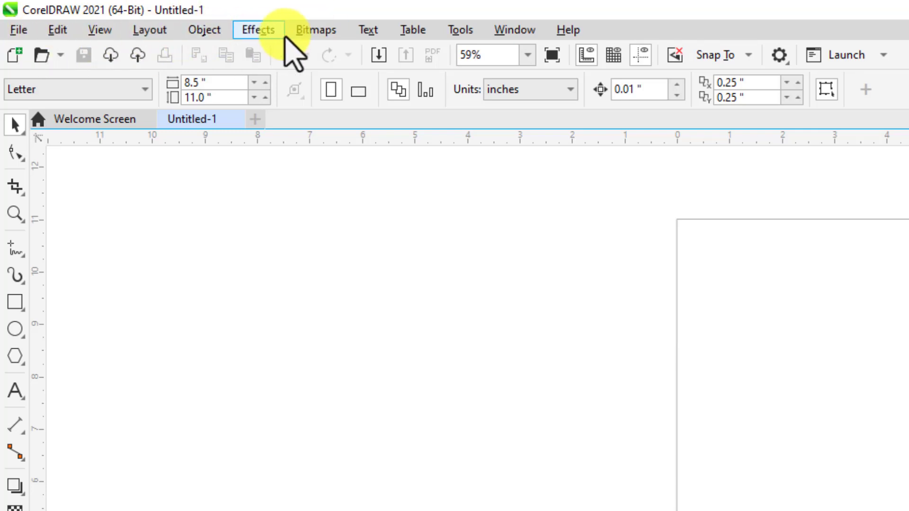
click(17, 32)
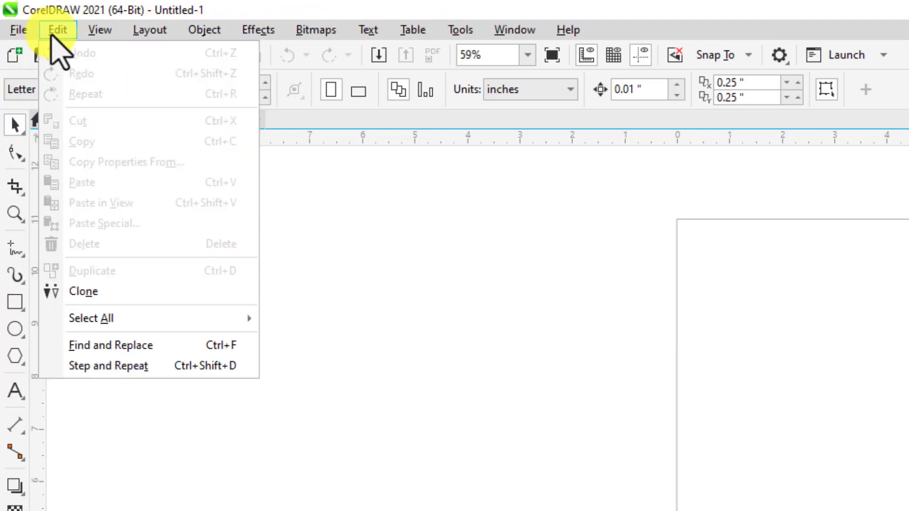
mouse_move(226, 28)
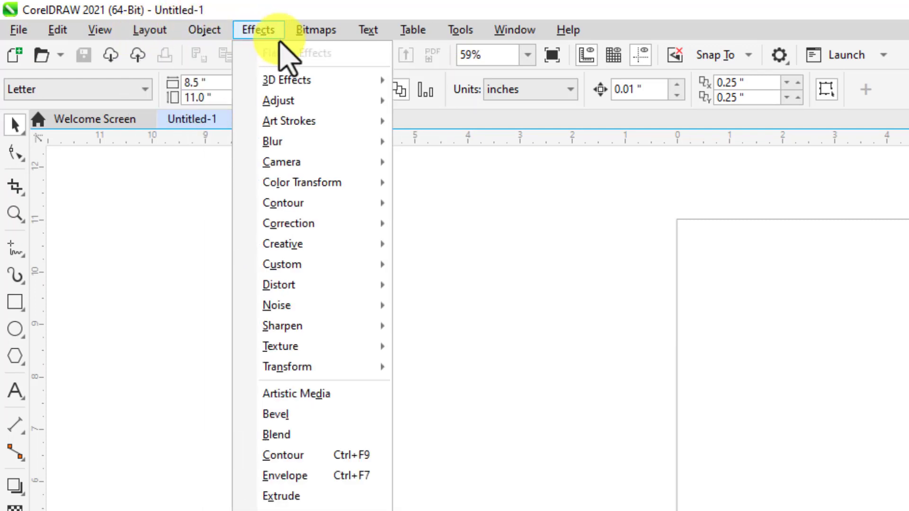
mouse_move(527, 40)
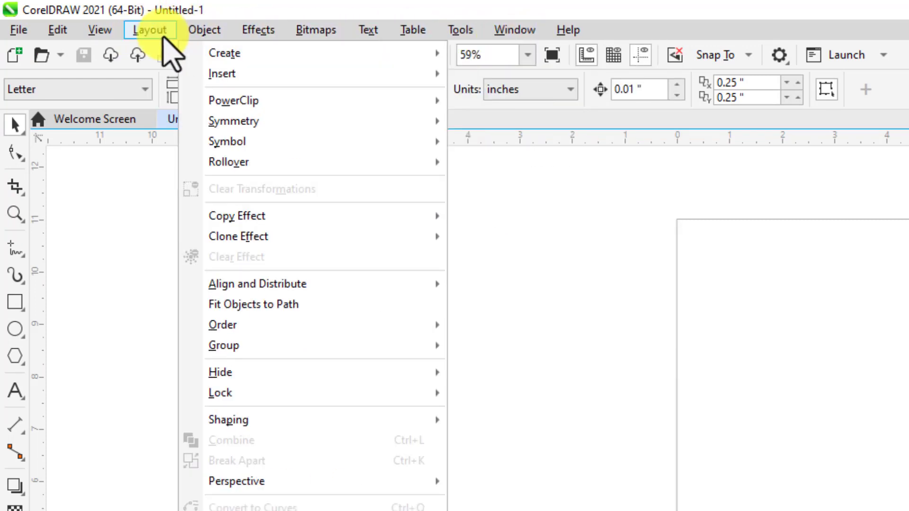
mouse_move(26, 33)
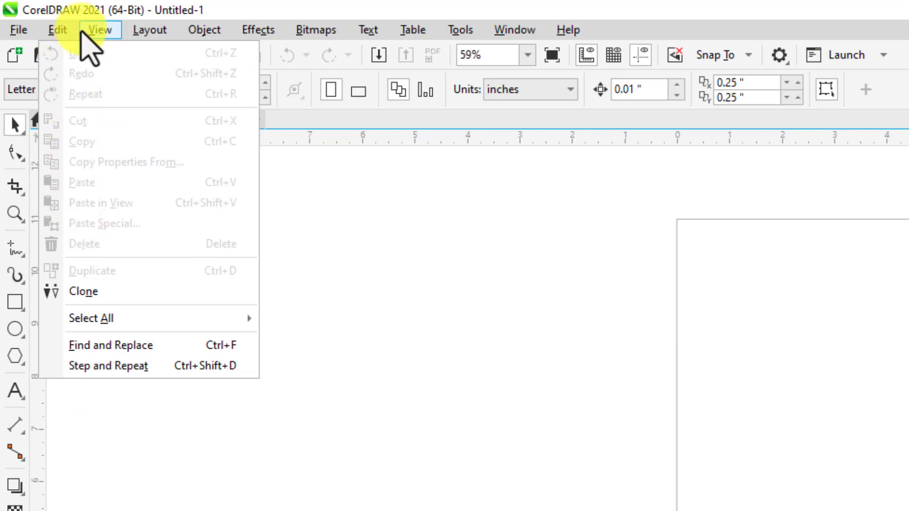
mouse_move(99, 31)
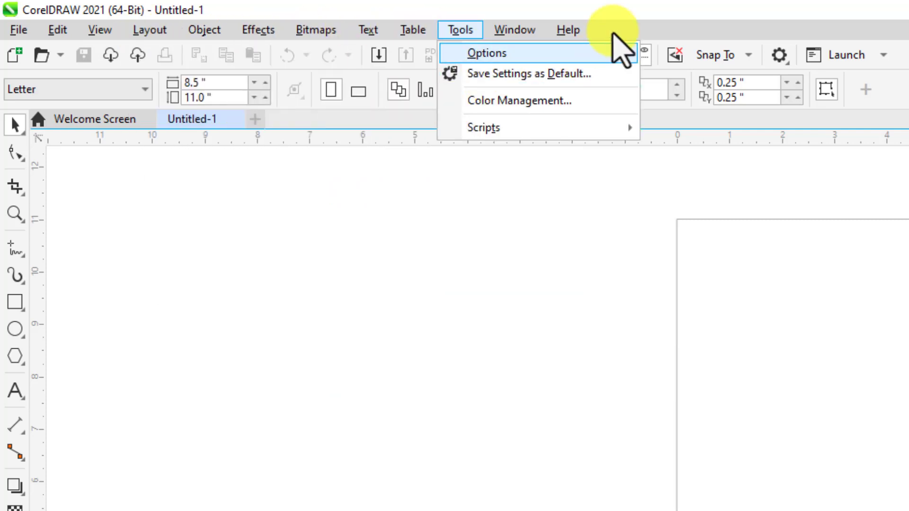
mouse_move(571, 30)
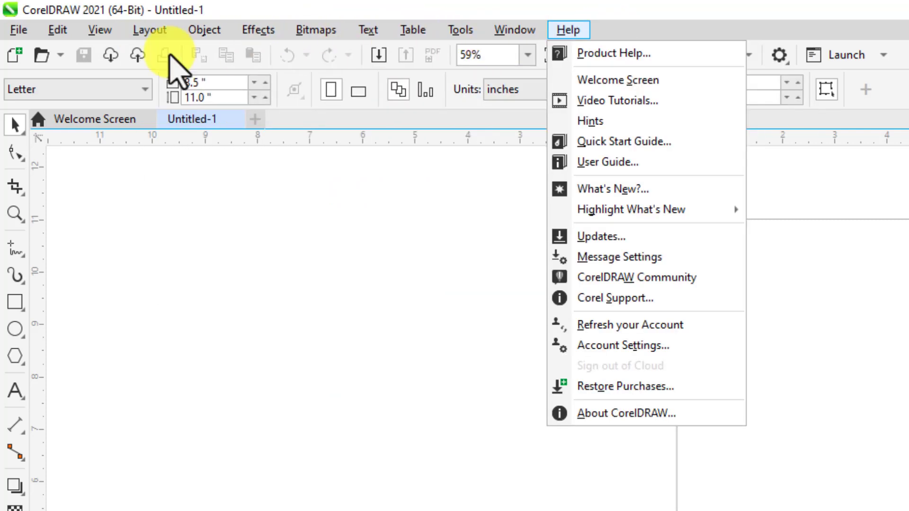
click(41, 67)
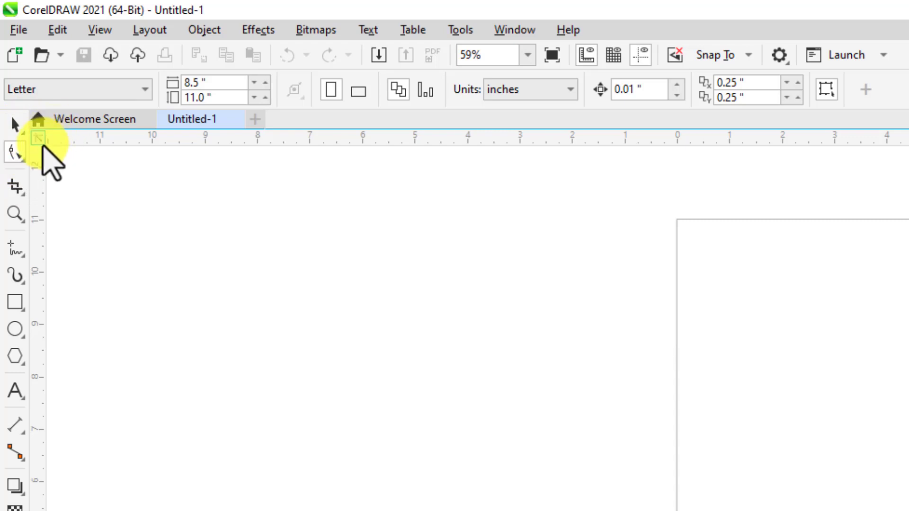
Examine the property options of the Zoom, Artistic Media, Rectangle, Ellipse and Polygon tools
click(16, 215)
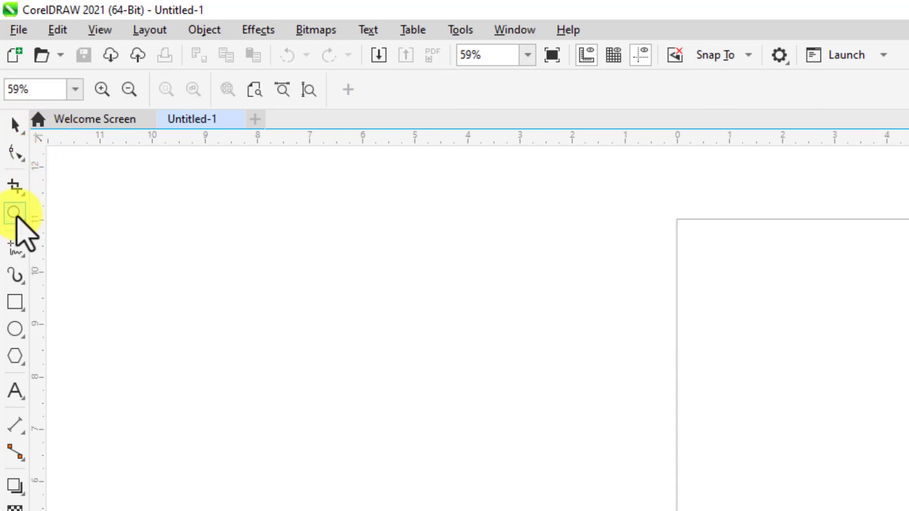
click(14, 280)
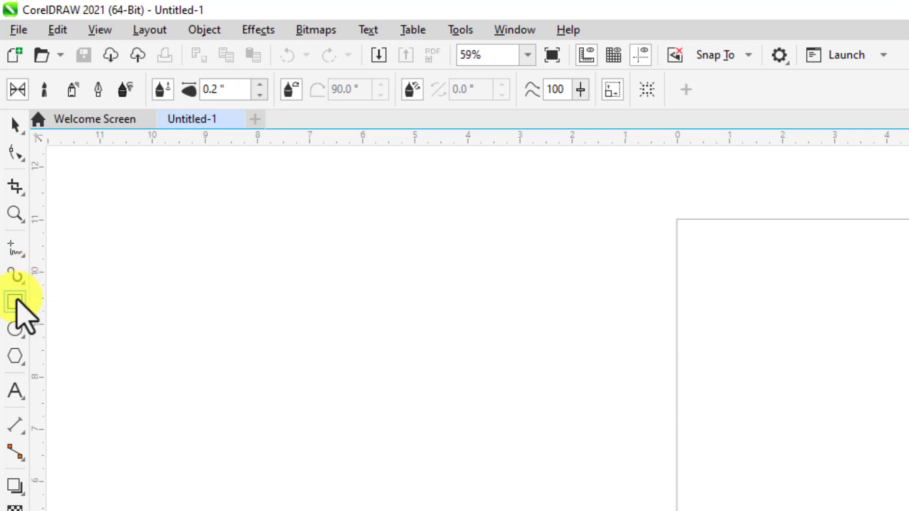
click(15, 305)
click(15, 331)
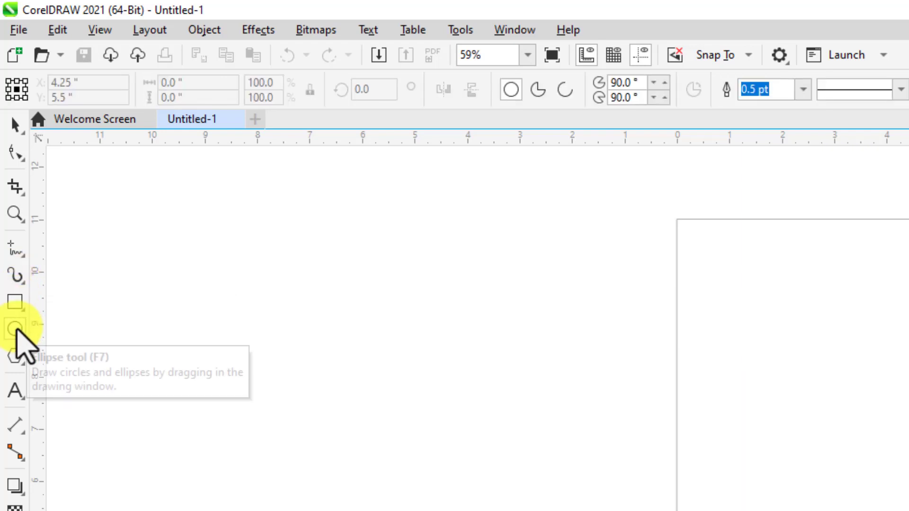
click(19, 354)
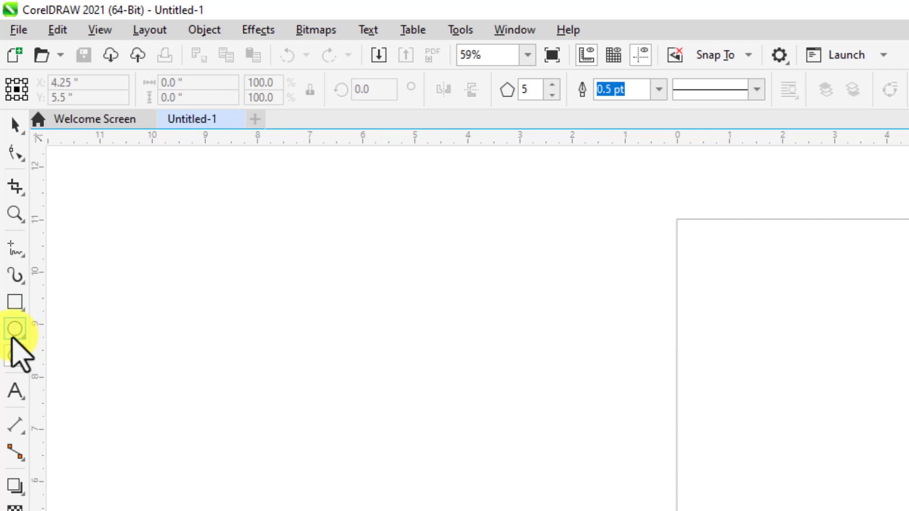
click(14, 303)
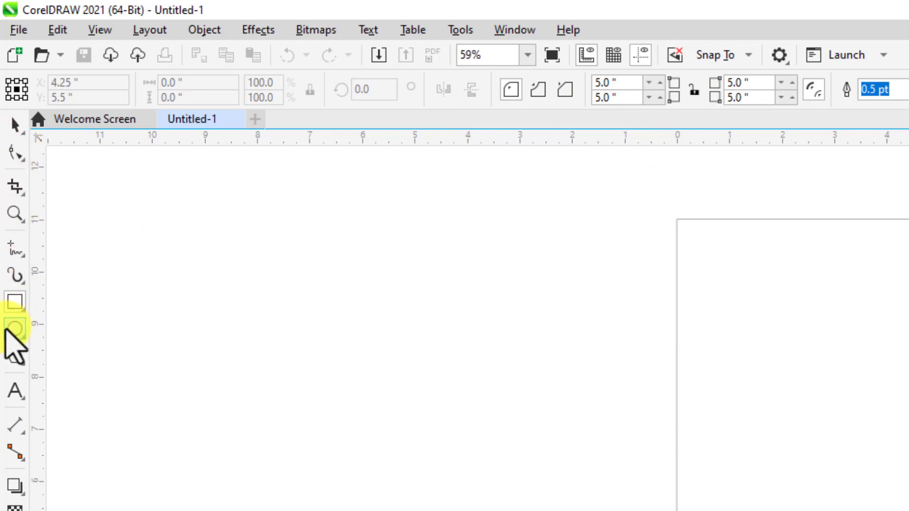
click(10, 330)
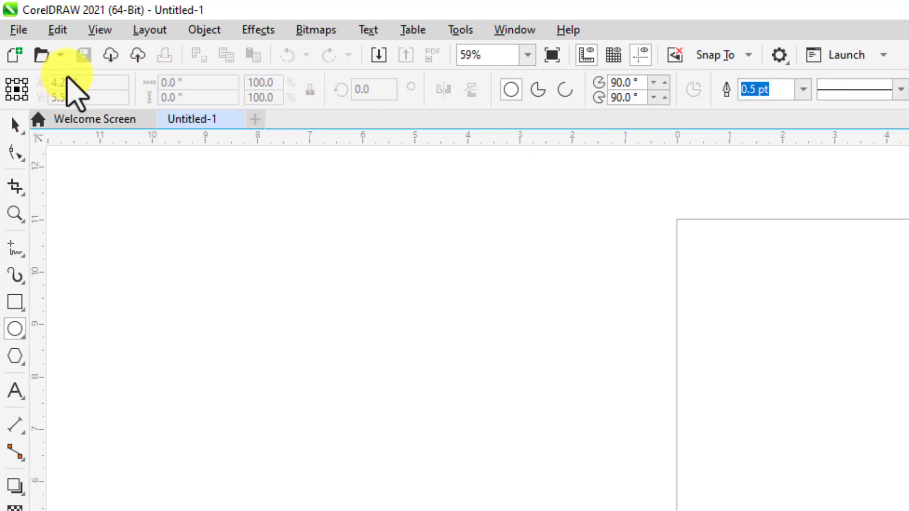
Create a second one-page Letter document, Untitled-2, with the Default RGB preset at 300 dpi
click(75, 121)
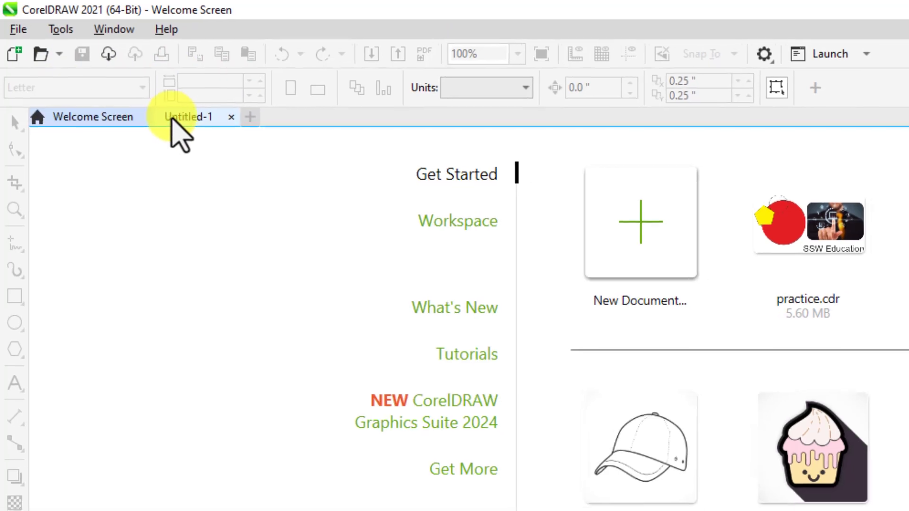
click(186, 120)
key(ctrl+n)
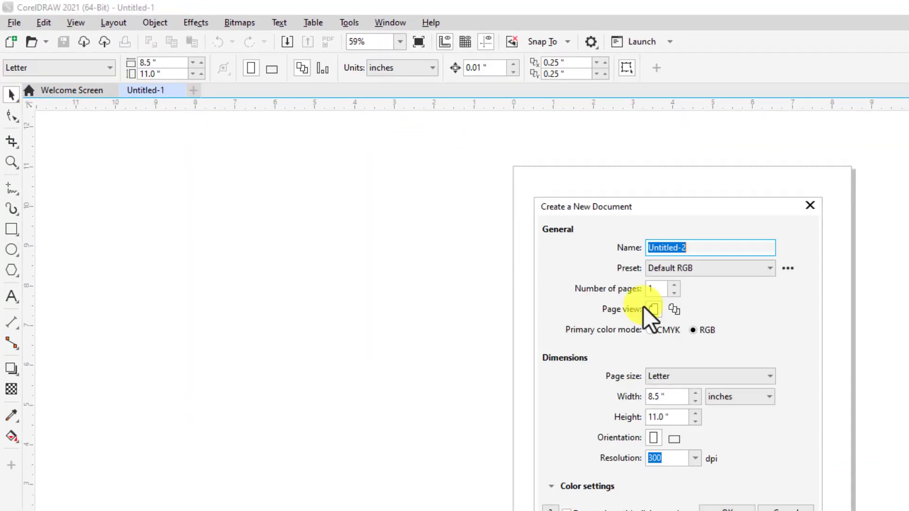
click(730, 509)
Switch back and forth between the Untitled-1 and Untitled-2 documents, ending on Untitled-2
click(161, 90)
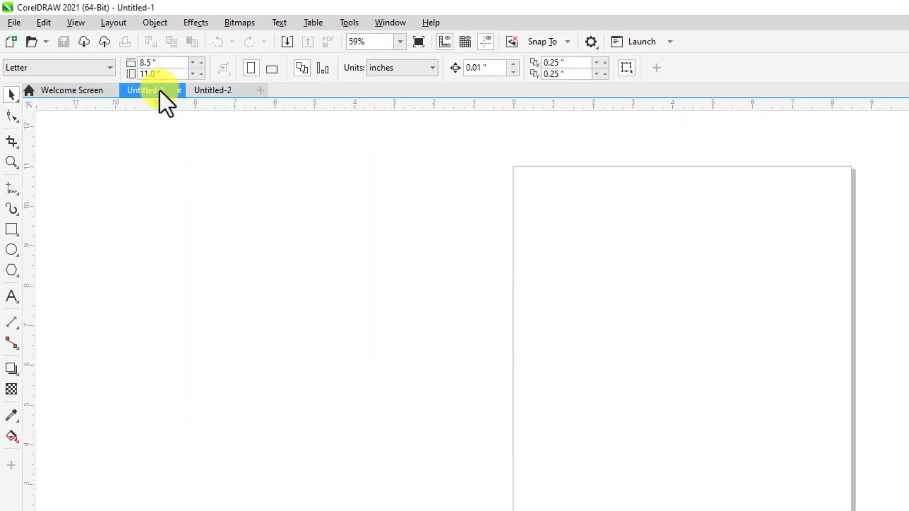
click(206, 93)
click(150, 90)
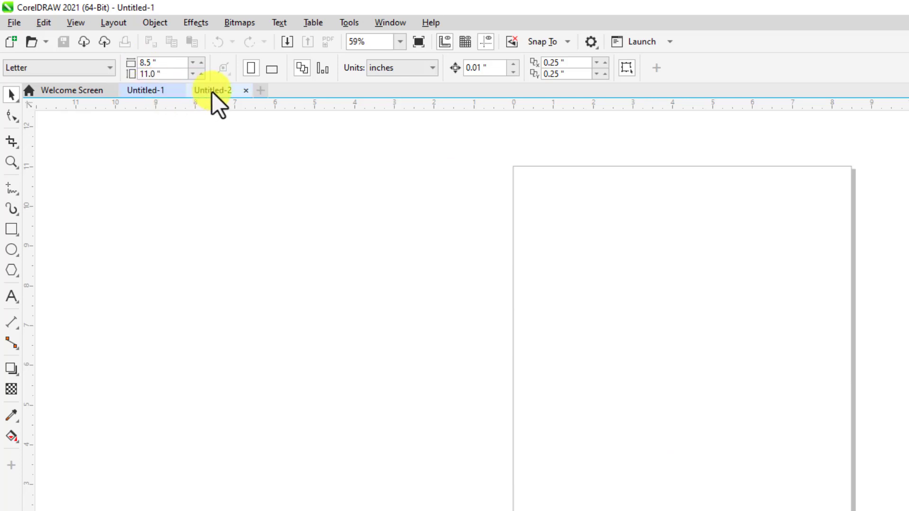
click(212, 92)
click(152, 89)
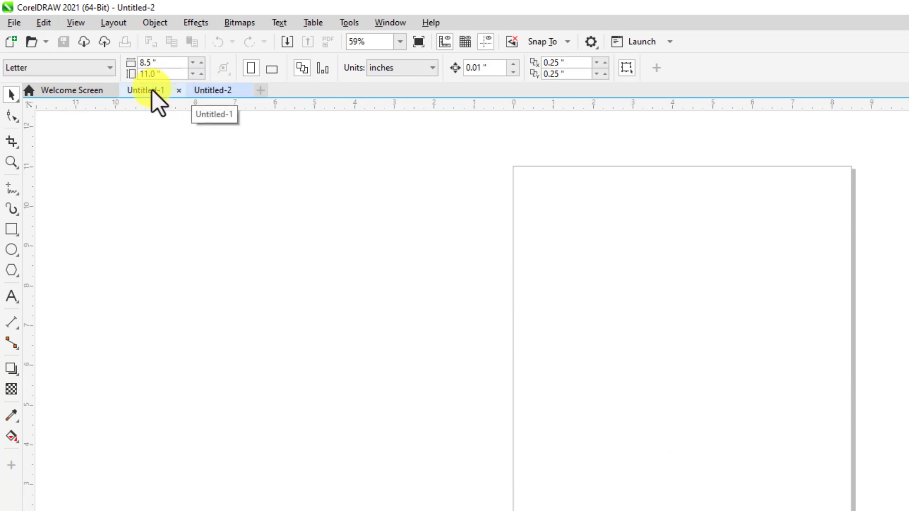
click(214, 90)
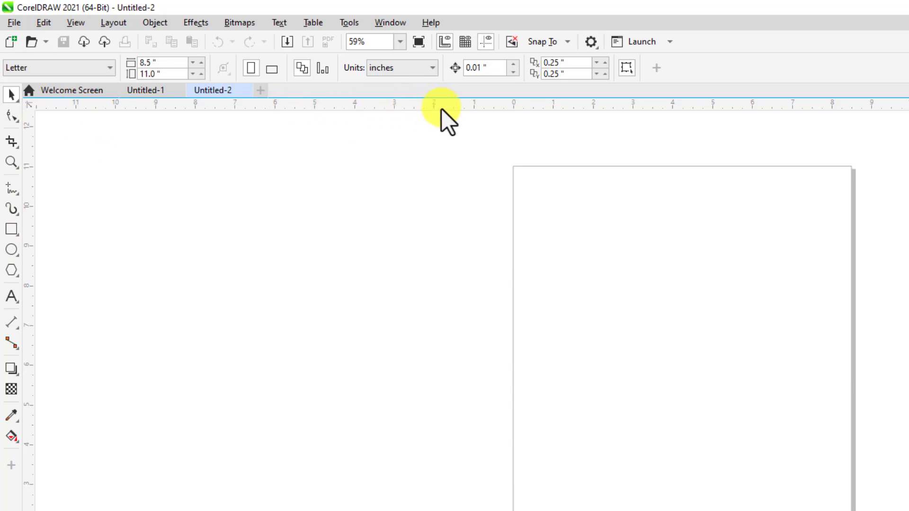
Insert three new pages after Page 1 so the document runs through Page 4
scroll(902, 290, up, 1)
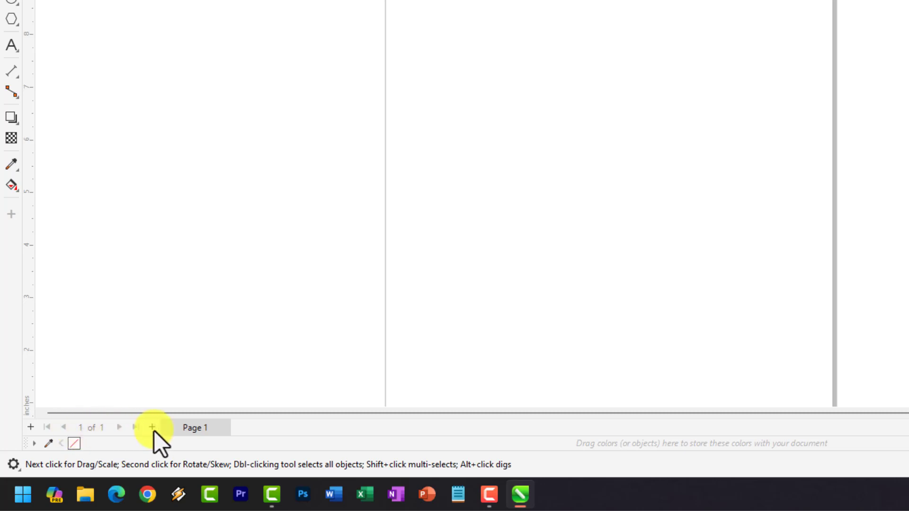
click(224, 428)
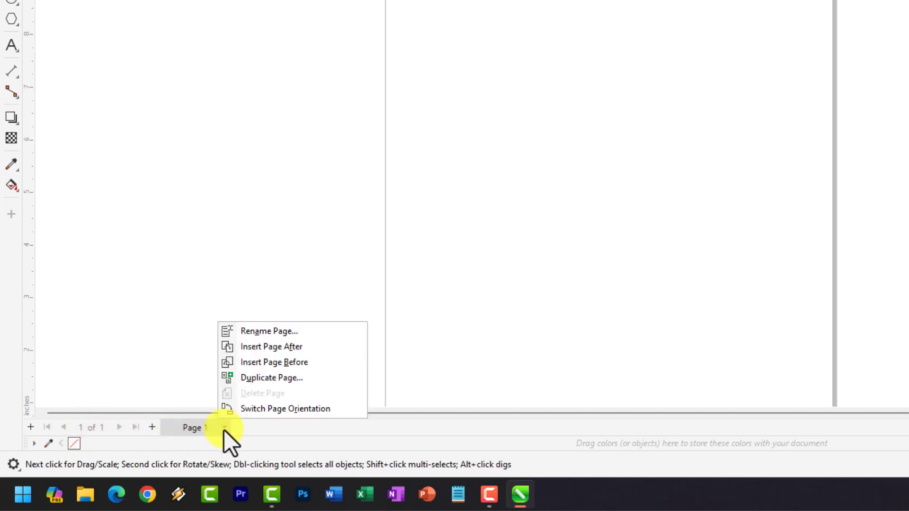
click(282, 350)
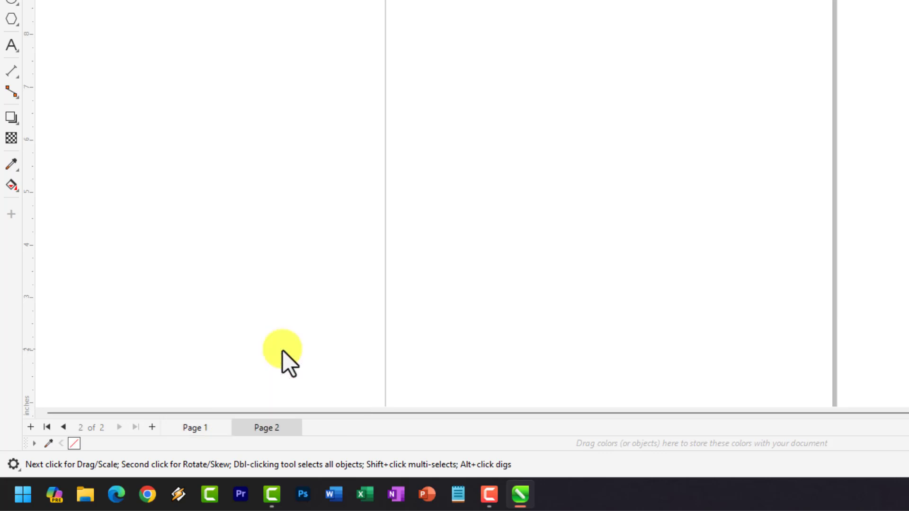
click(295, 428)
click(327, 362)
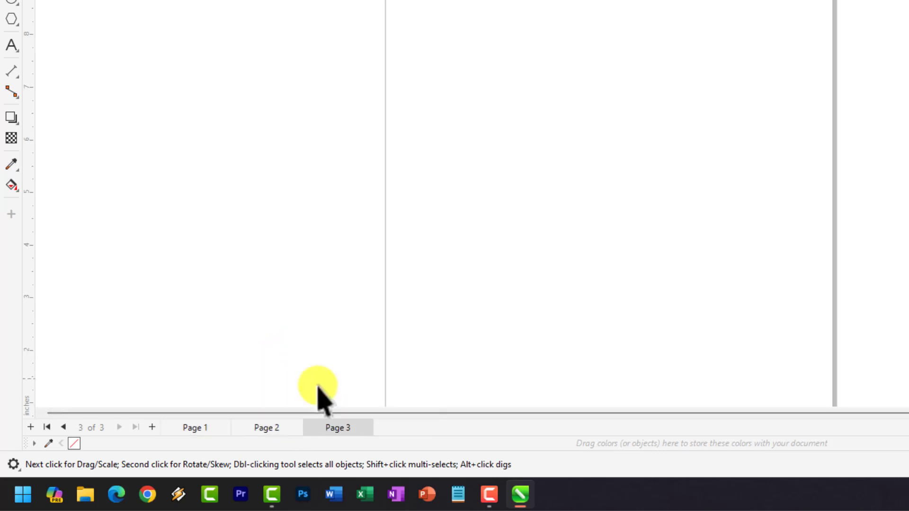
click(365, 428)
click(409, 350)
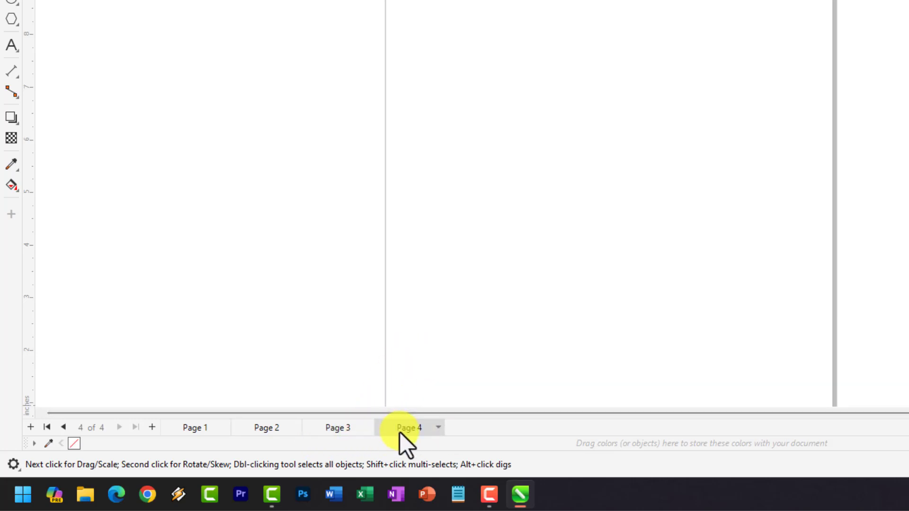
Step back through the pages one at a time from Page 4 to Page 1
click(64, 428)
click(63, 428)
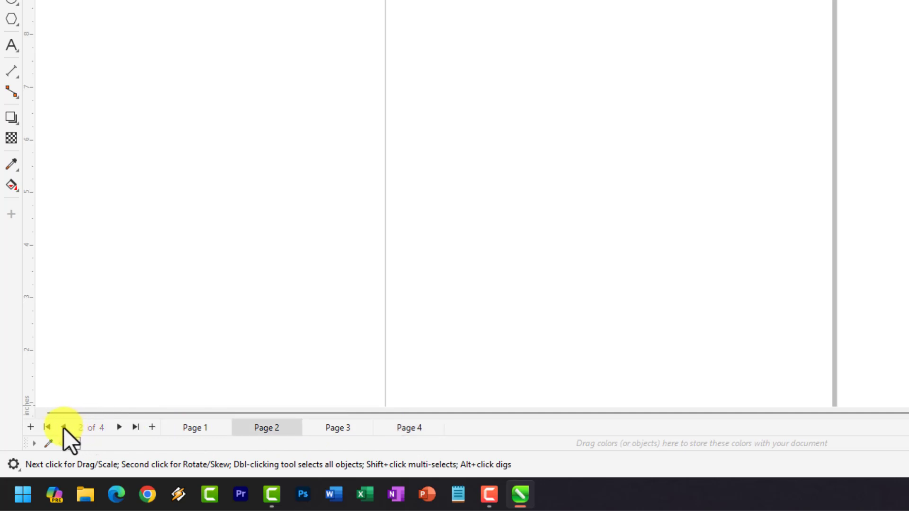
click(63, 429)
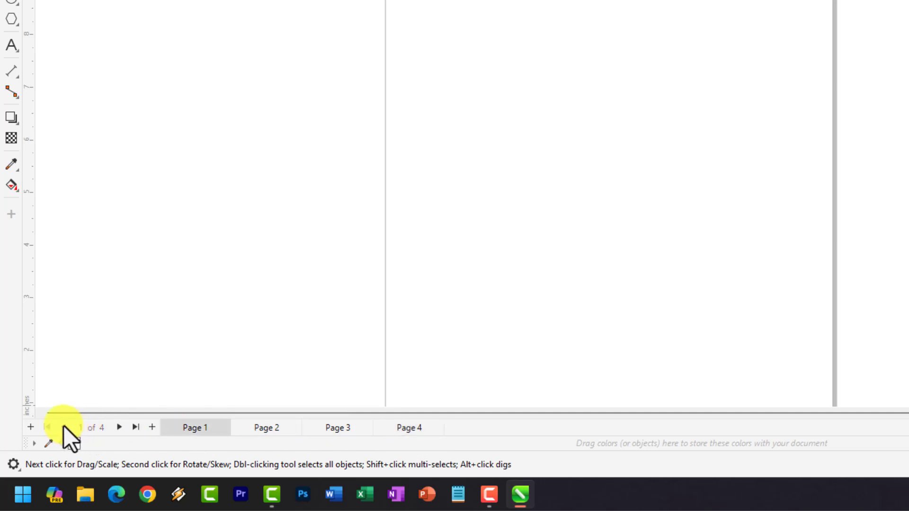
Visit Pages 2, 3 and 4 in turn and step back to Page 2
click(263, 428)
click(349, 429)
click(411, 428)
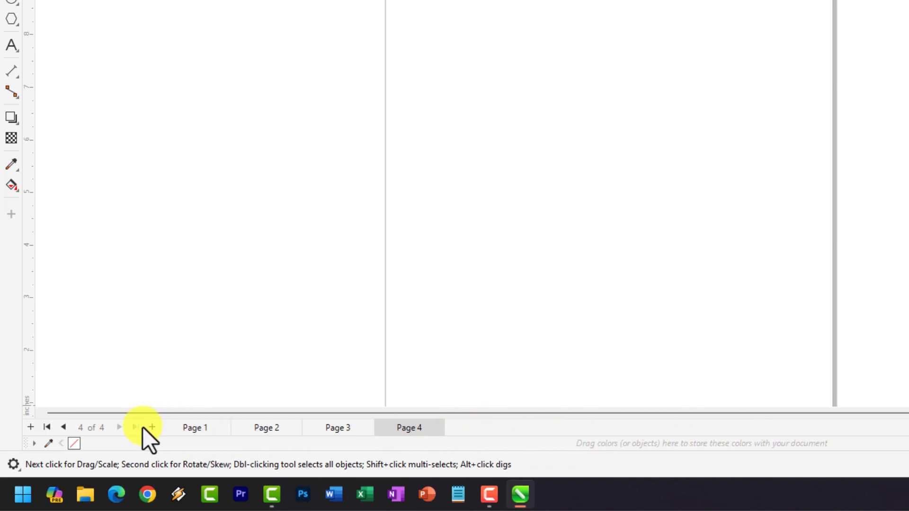
click(67, 425)
click(67, 425)
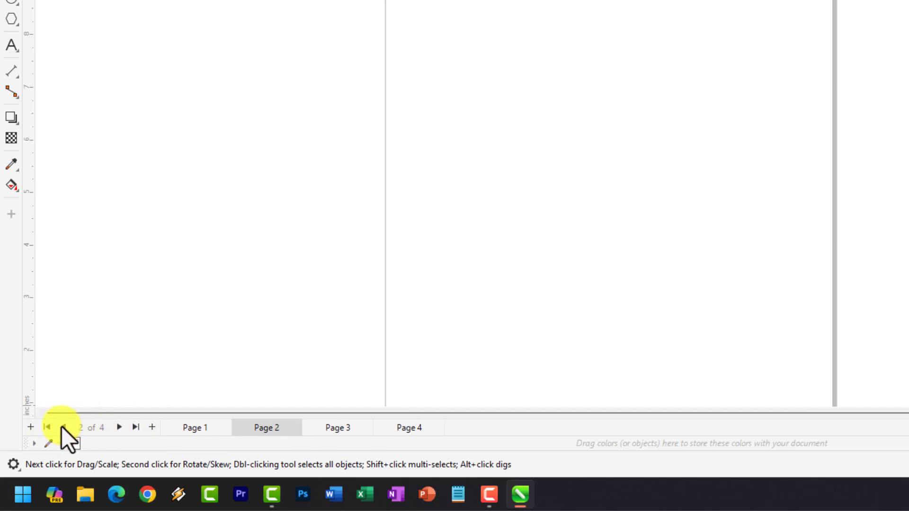
Use Go To Page to jump from Page 2 directly to page 4
click(91, 428)
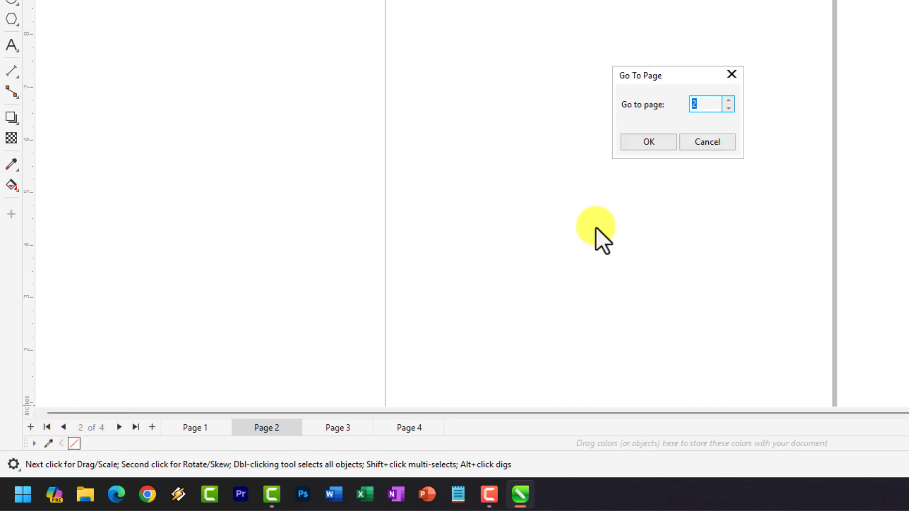
click(697, 144)
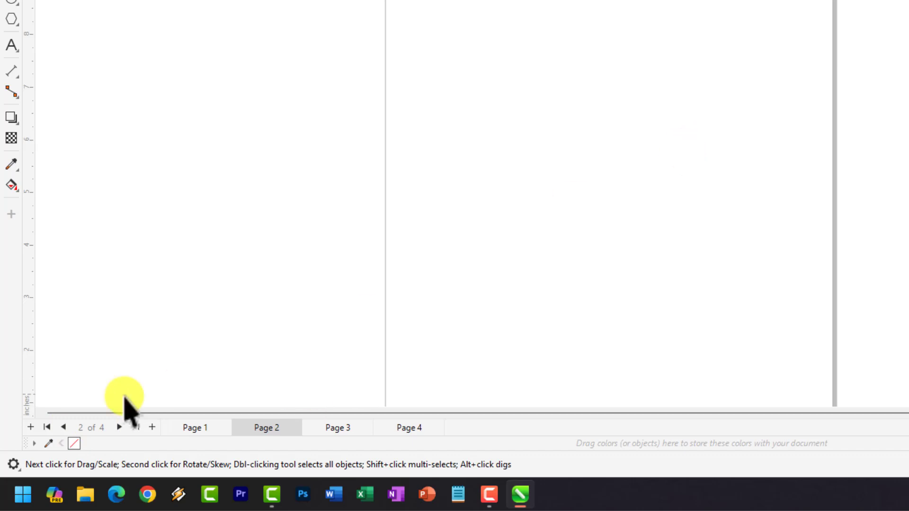
click(90, 428)
drag(649, 74, 265, 200)
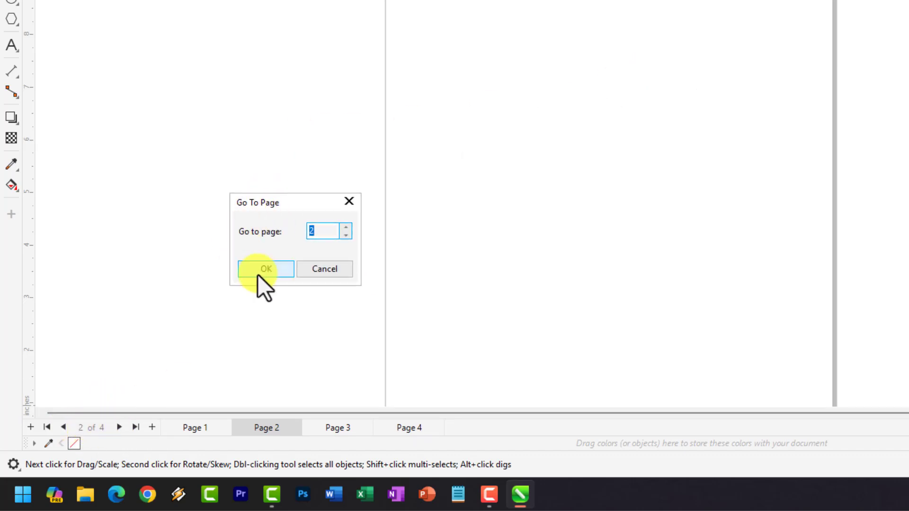
drag(328, 235, 305, 231)
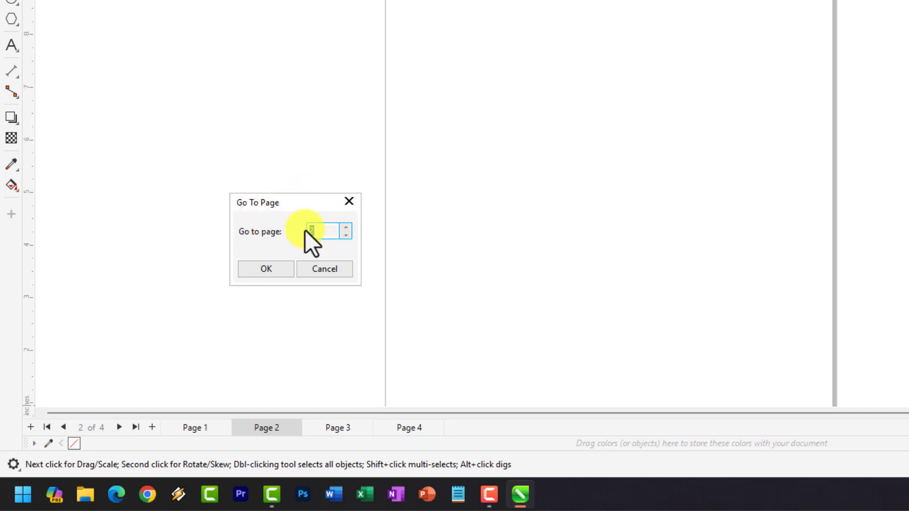
text(4)
click(288, 270)
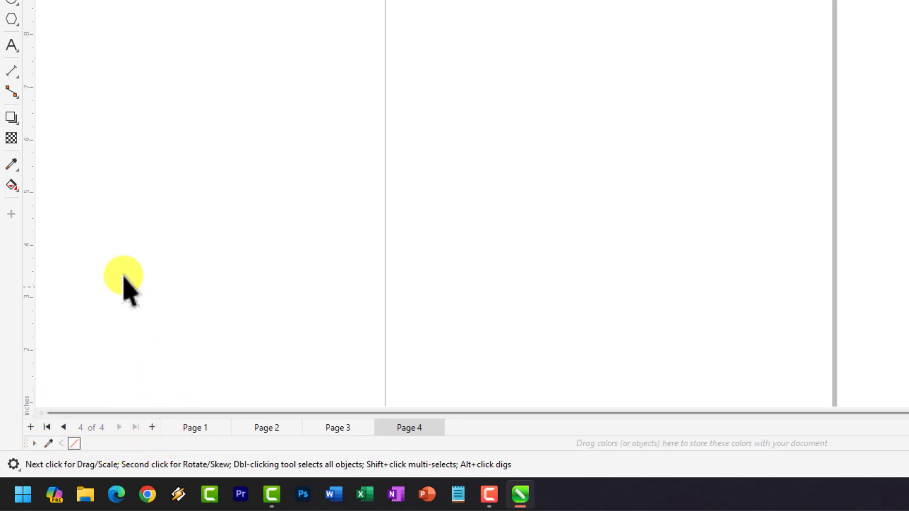
Draw a circle about 2.7 inches wide on Page 4 with the Ellipse tool and fill it with red
click(13, 2)
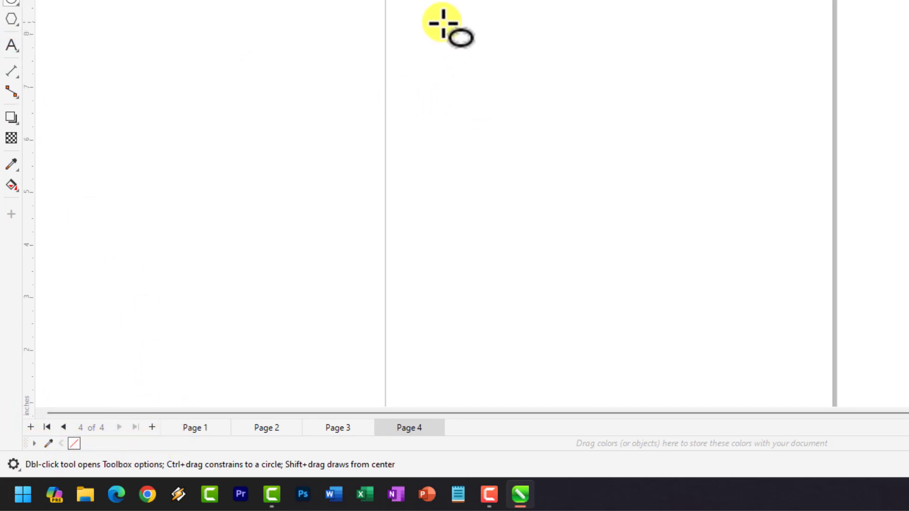
drag(443, 23, 588, 167)
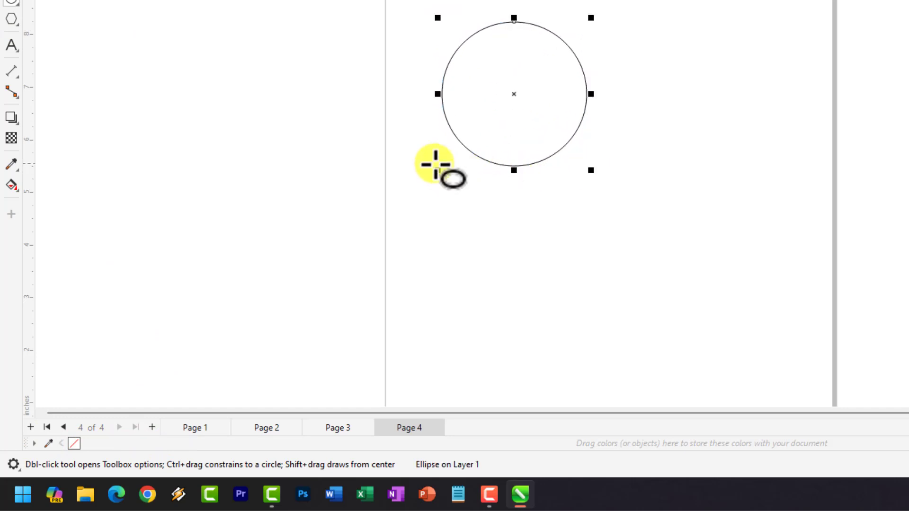
click(908, 73)
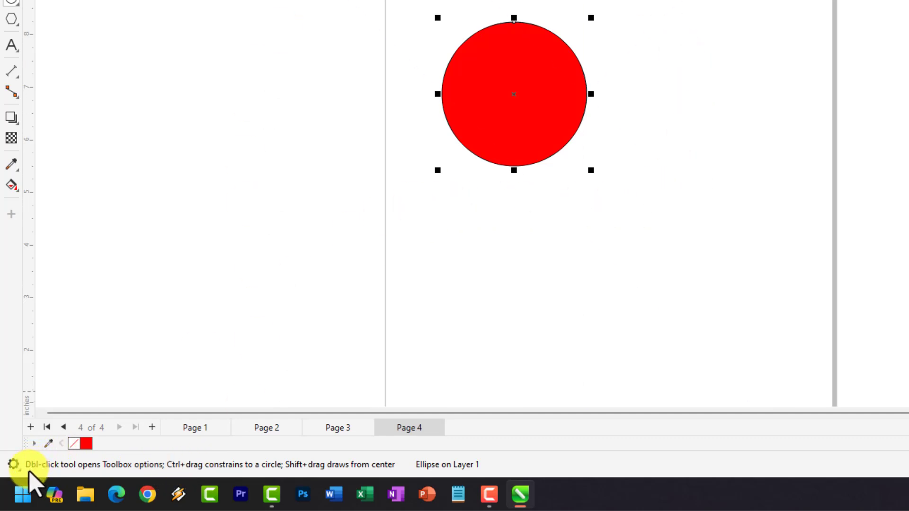
View the status bar's information options and look more closely at the red circle
click(13, 465)
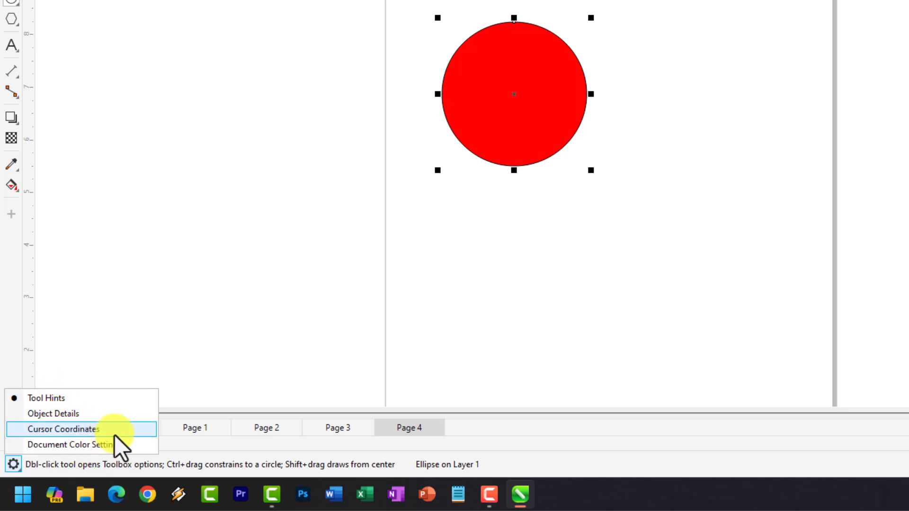
click(540, 476)
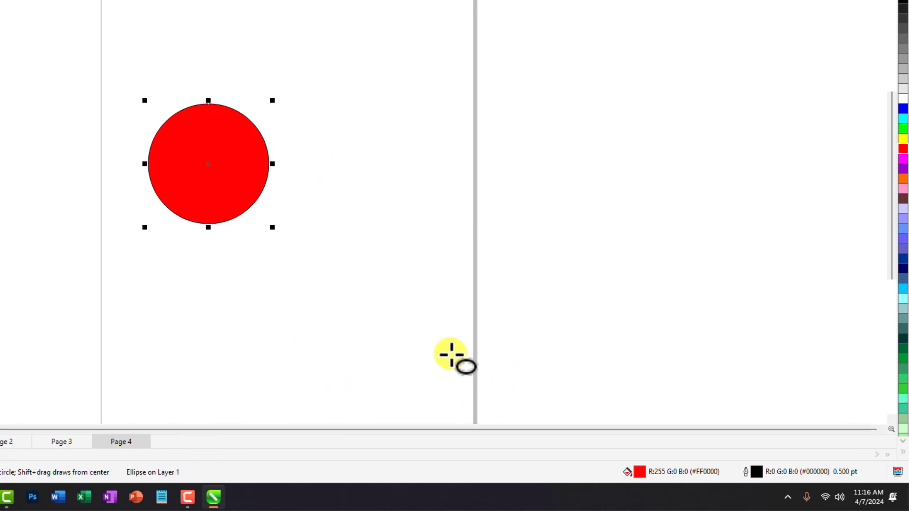
scroll(161, 185, up, 5)
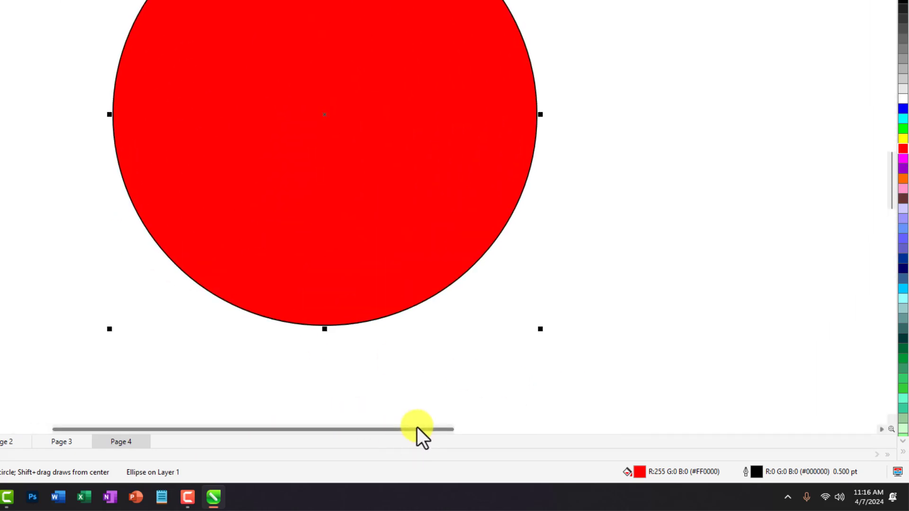
drag(417, 427, 345, 428)
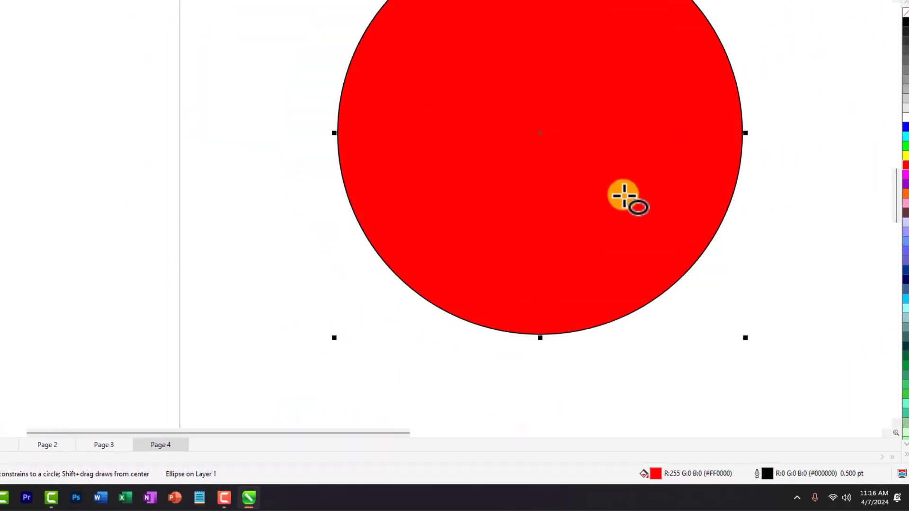
scroll(898, 9, up, 3)
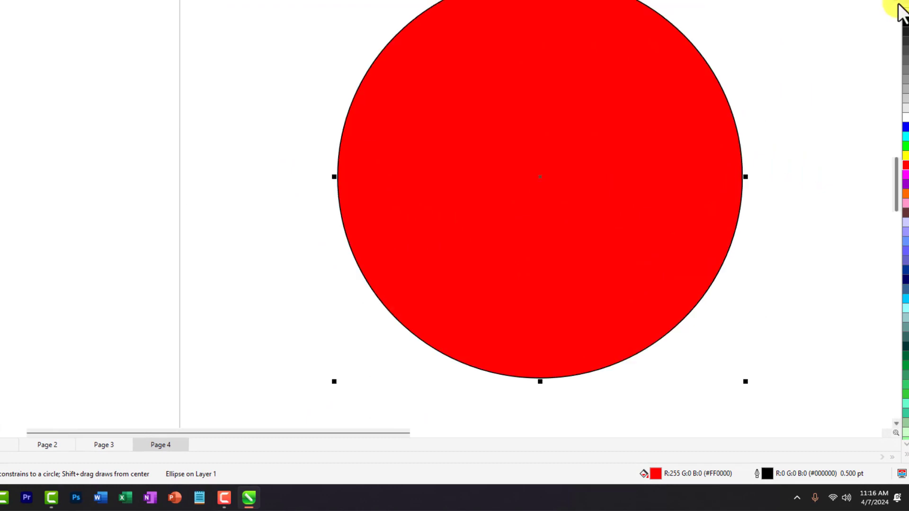
Try yellow, green, cyan, blue and white fills on the circle in turn
click(904, 156)
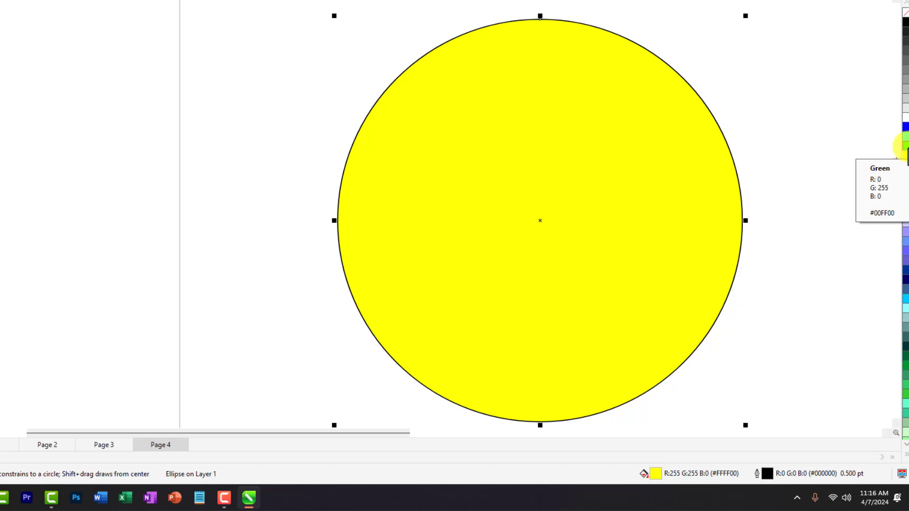
click(905, 148)
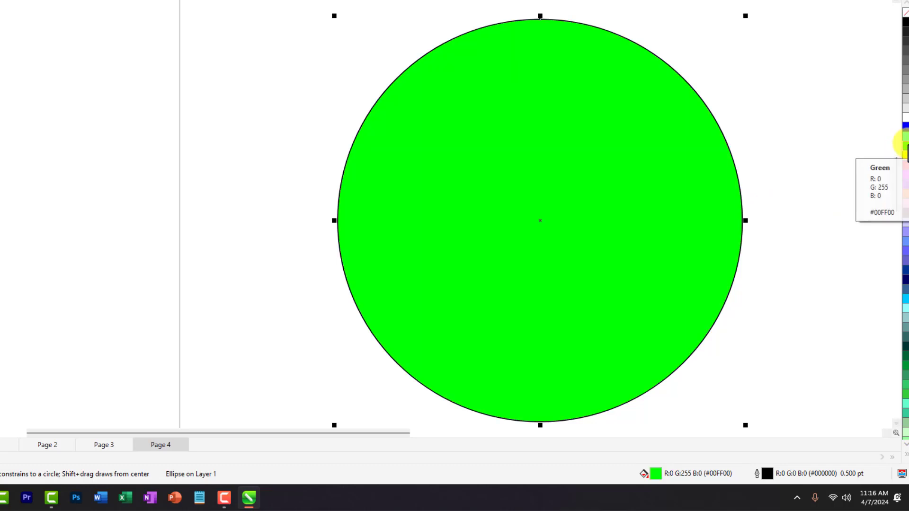
click(905, 136)
click(905, 127)
click(906, 118)
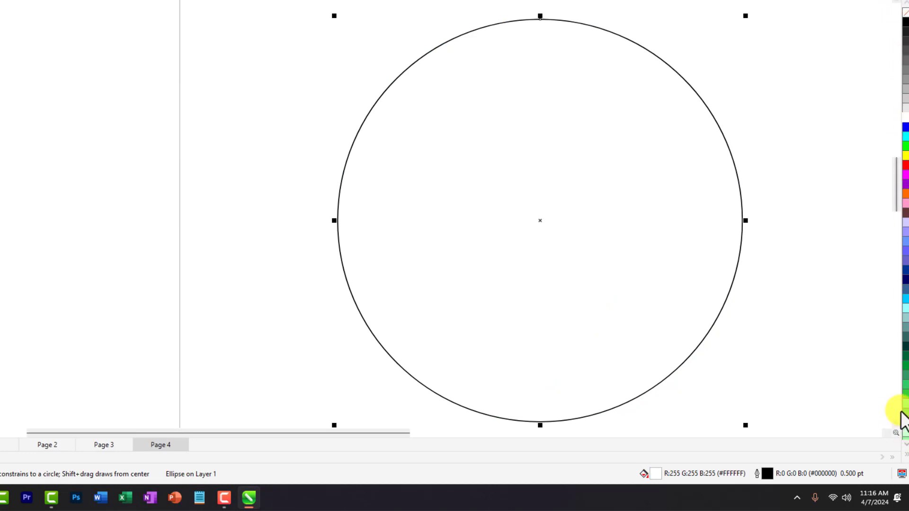
Expand the colour palette to view all its swatches and collapse it, twice
click(906, 458)
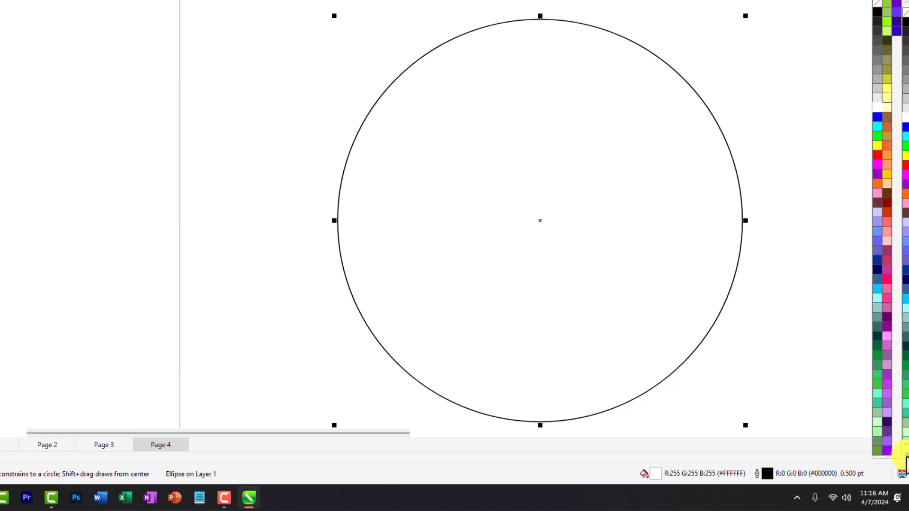
click(906, 458)
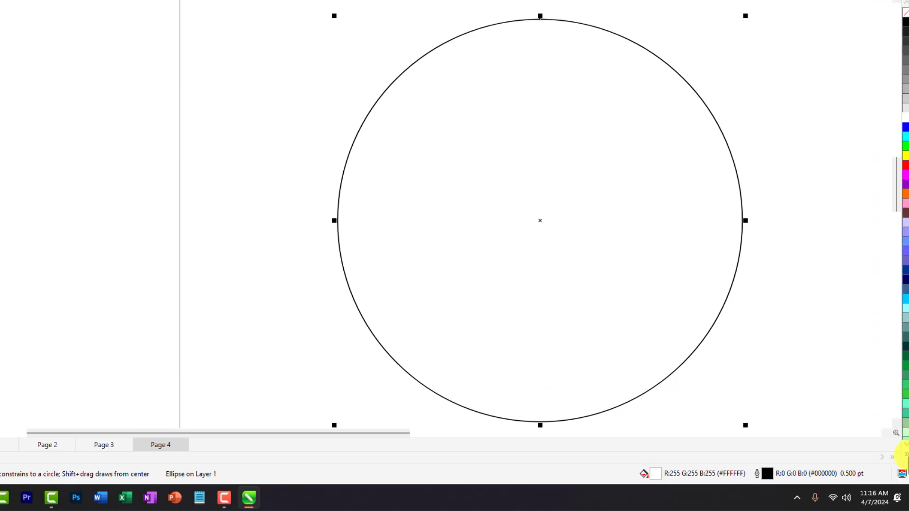
click(906, 458)
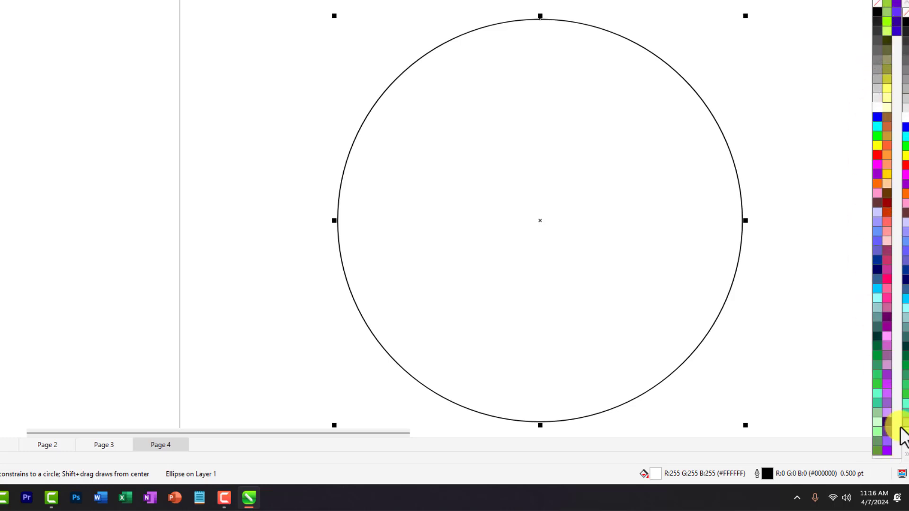
click(906, 454)
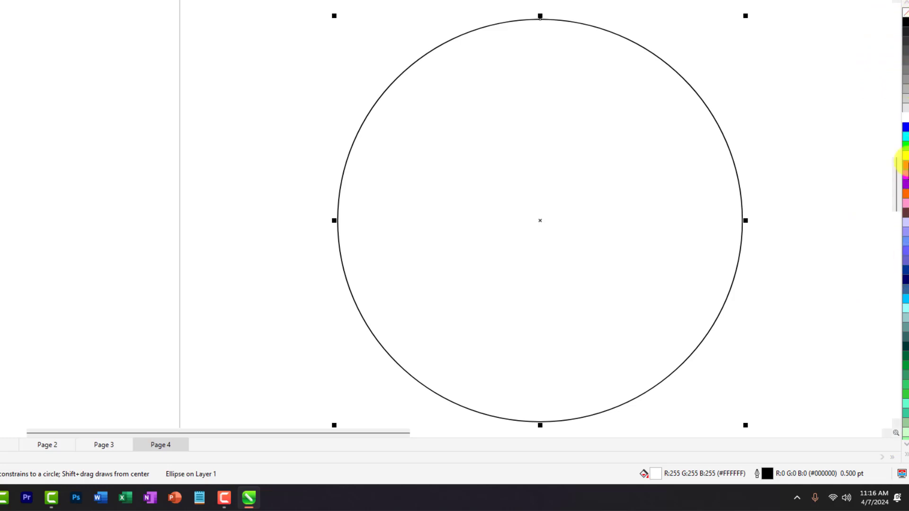
Try progressively darker grey fills on the circle up to black, ending with no fill
click(906, 91)
click(905, 71)
click(906, 55)
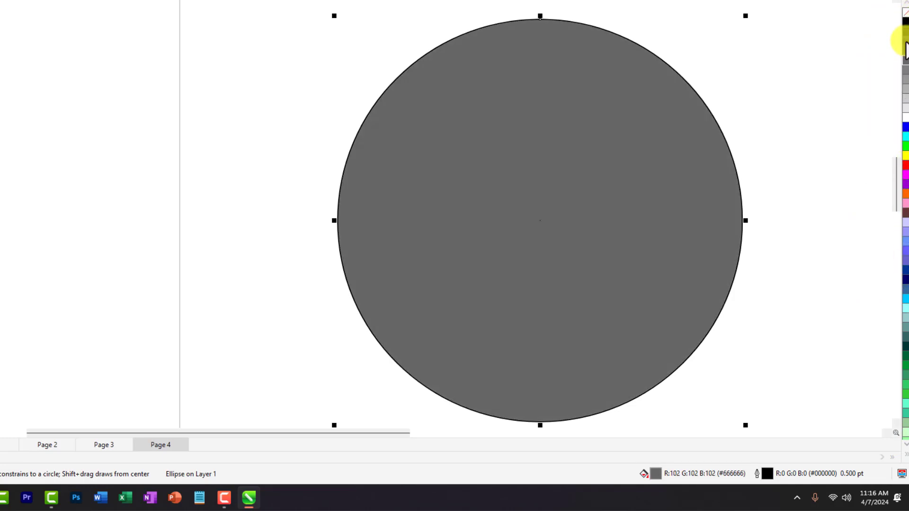
click(906, 37)
click(905, 22)
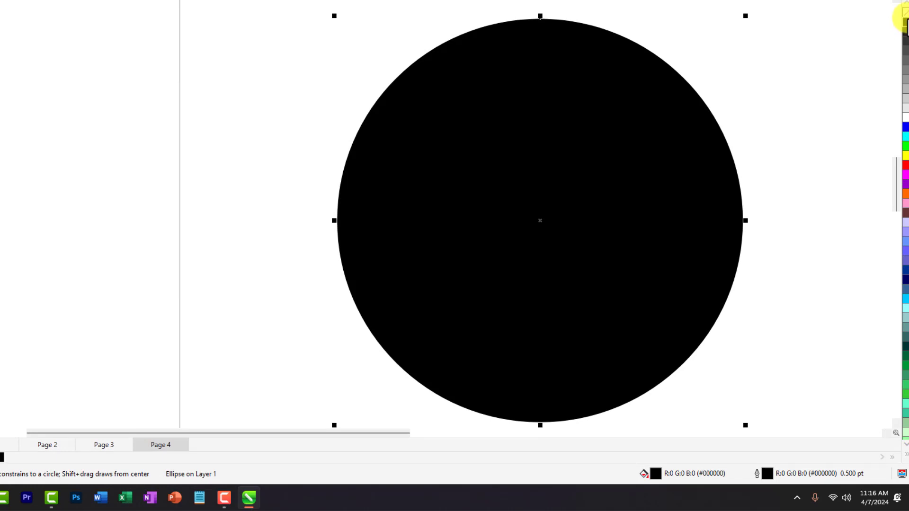
click(906, 11)
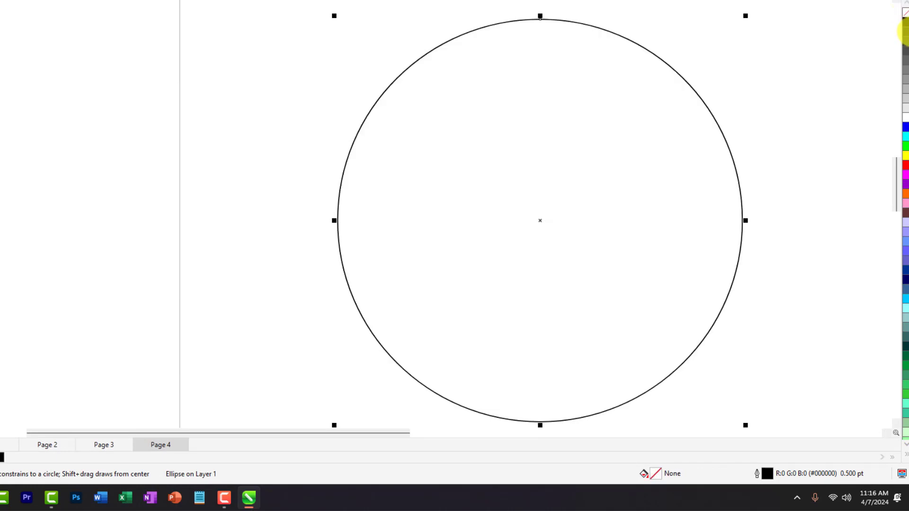
Try grey, blue, purple, brown and light blue fills on the circle, ending with violet-blue (#6666FF)
click(905, 52)
click(905, 109)
click(906, 127)
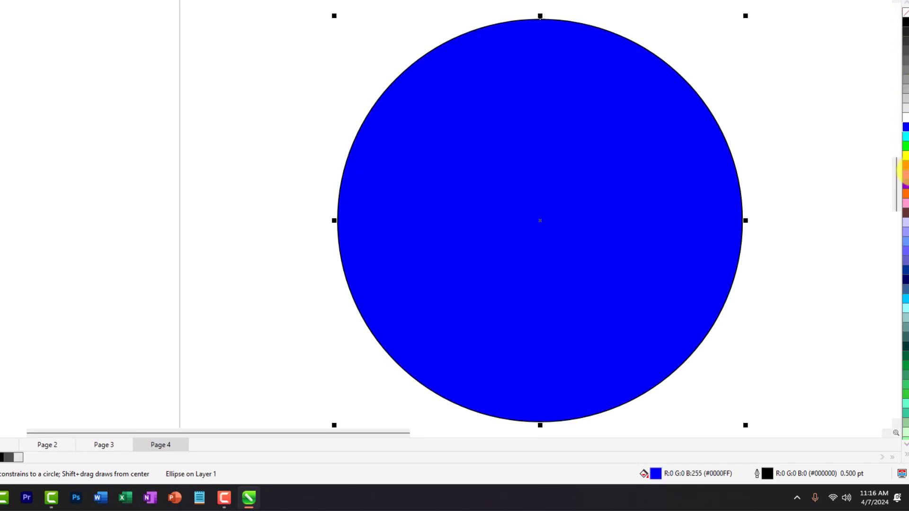
click(905, 184)
click(905, 212)
click(906, 241)
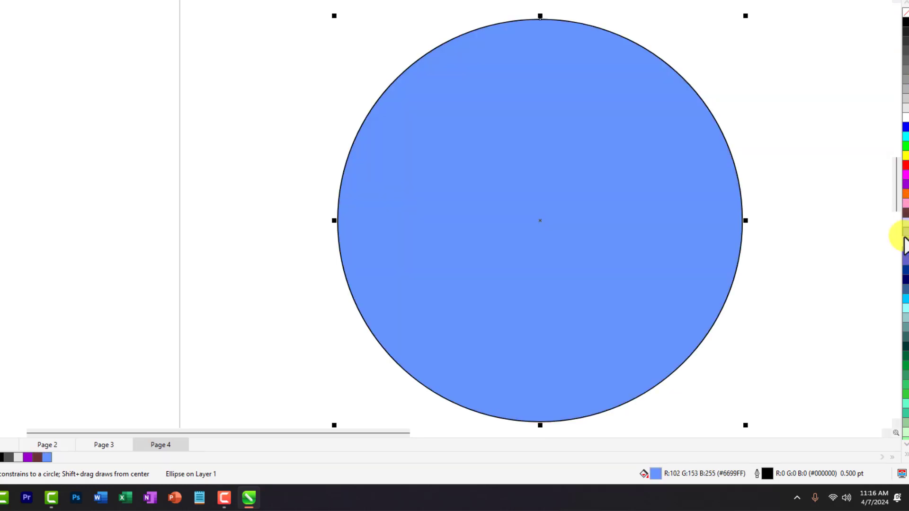
click(905, 234)
Switch to the Pick tool and put the selected circle into rotate and skew mode
mouse_move(900, 189)
mouse_down()
mouse_move(902, 119)
mouse_move(905, 194)
mouse_up()
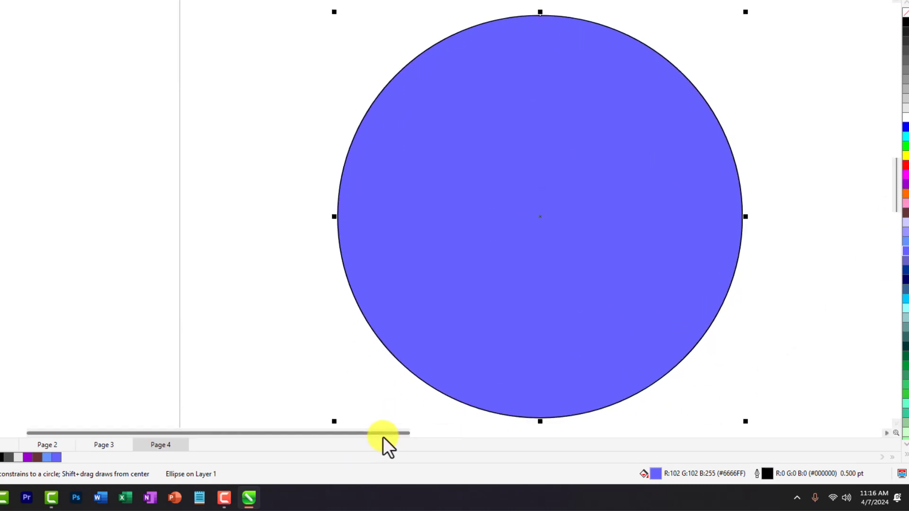
drag(421, 433, 193, 430)
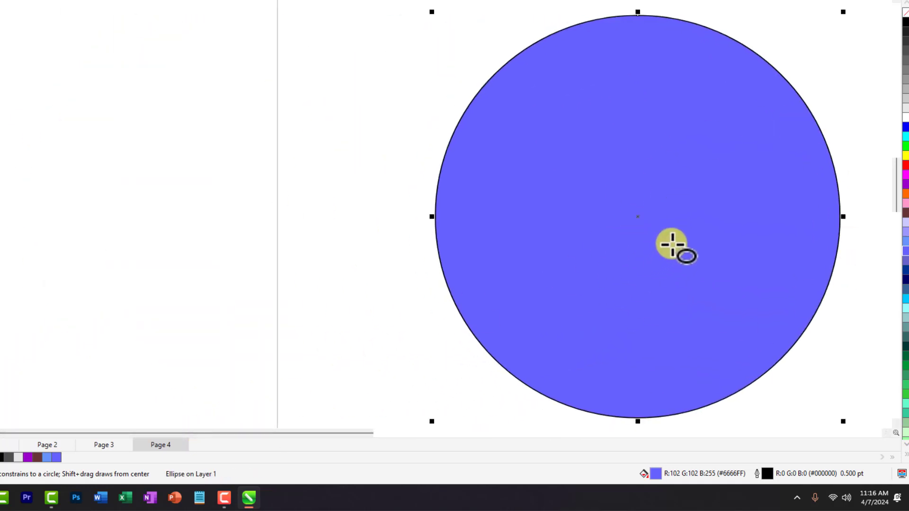
key(space)
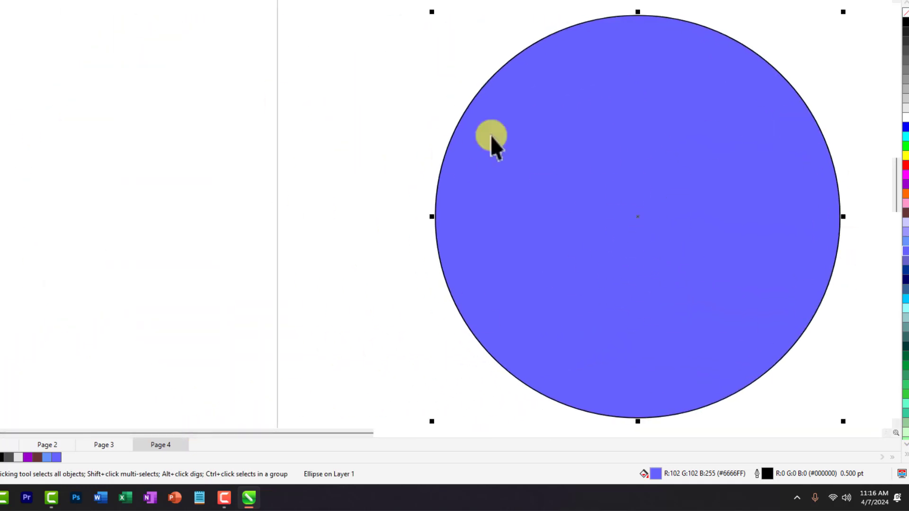
click(530, 143)
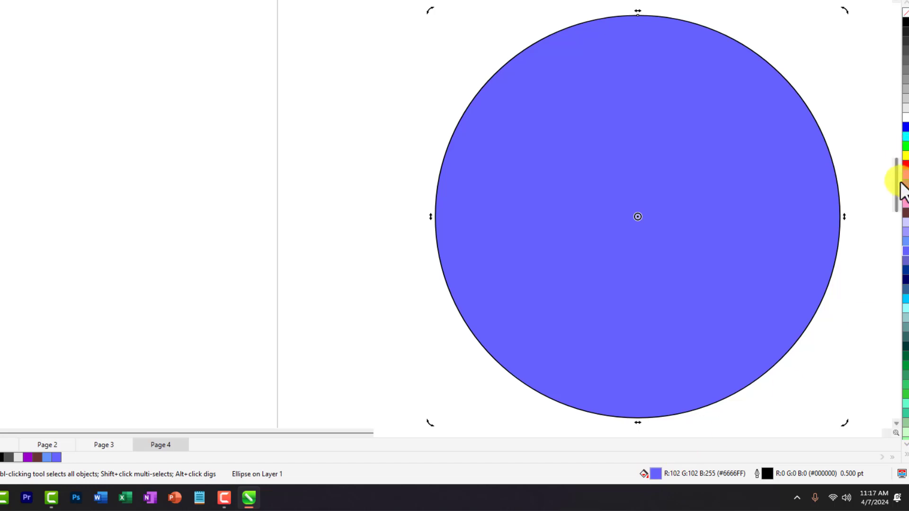
Try magenta, yellow and red fills on the circle in turn
click(906, 174)
click(905, 155)
click(906, 165)
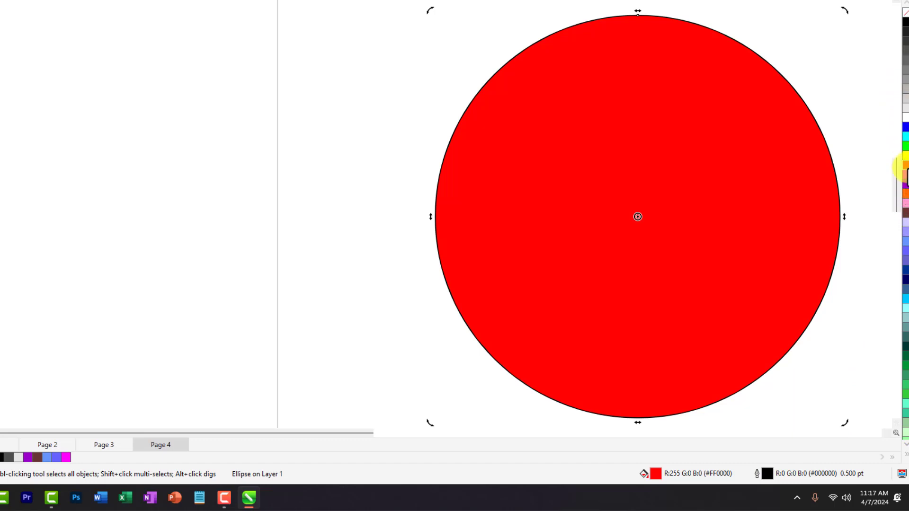
Try green and orange outlines on the circle, settle on a sky blue outline (#00CCFF), and fill it with yellow (#FFFF00)
right_click(907, 144)
right_click(906, 194)
right_click(906, 299)
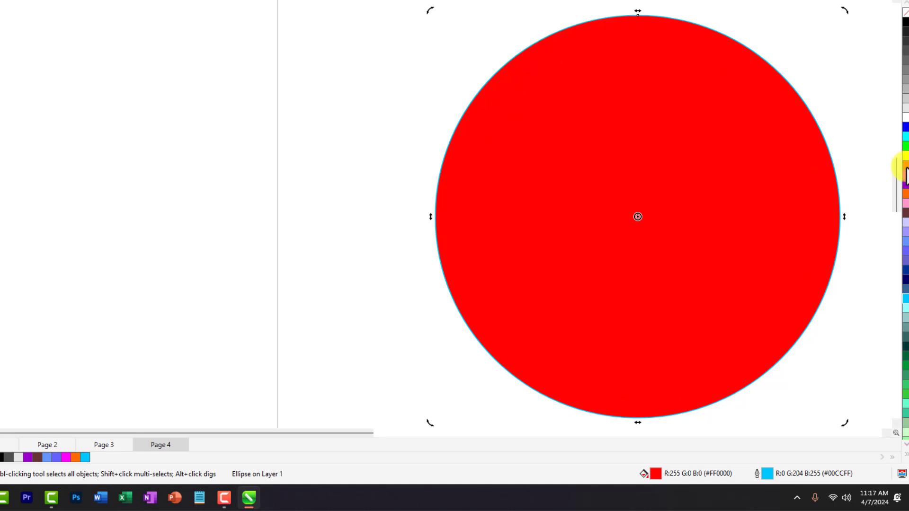
click(905, 156)
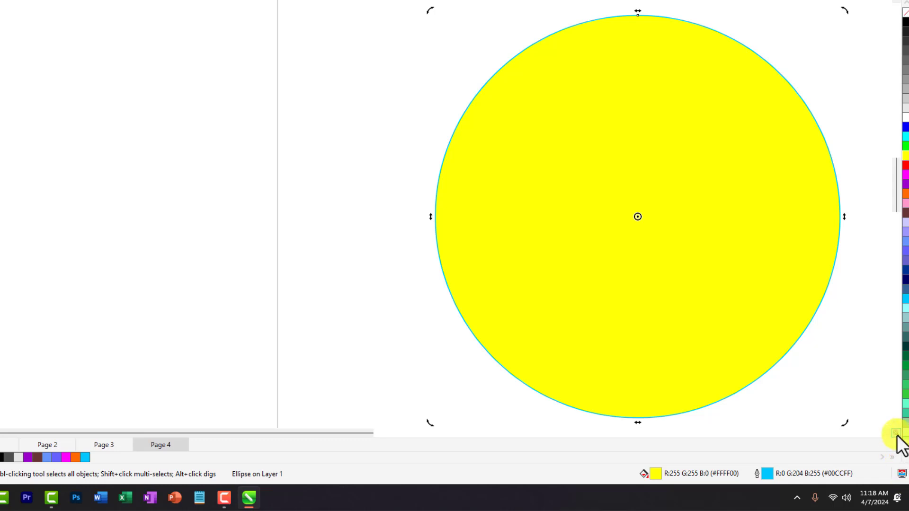
drag(896, 435, 821, 397)
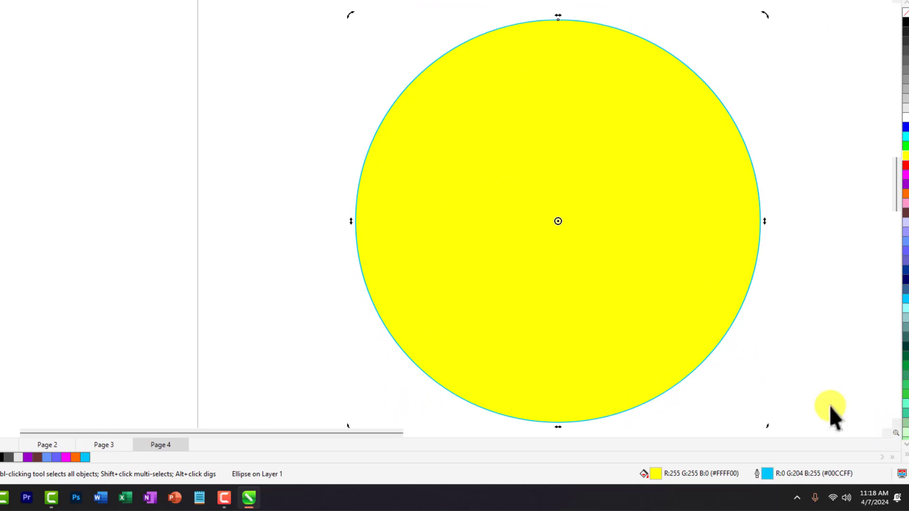